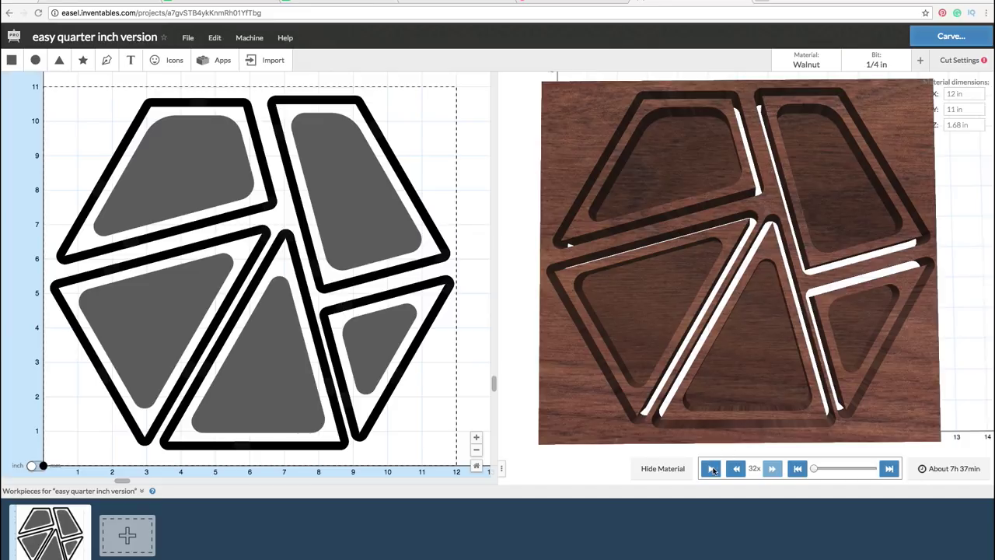
Zoom and pan the walnut preview to inspect the piece grooves, then start the carve simulation
scroll(655, 205, "up", 5)
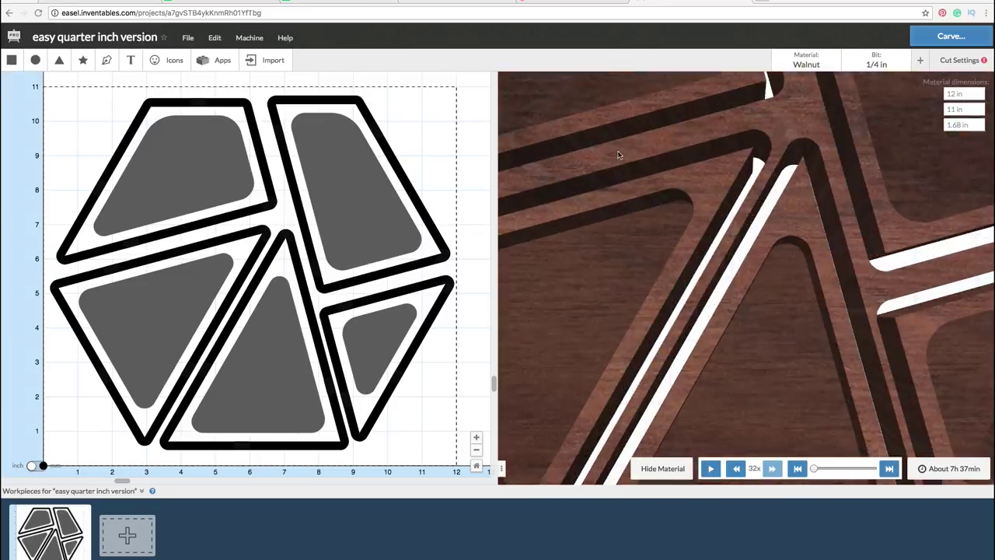
left_click_drag(633, 172, 656, 193)
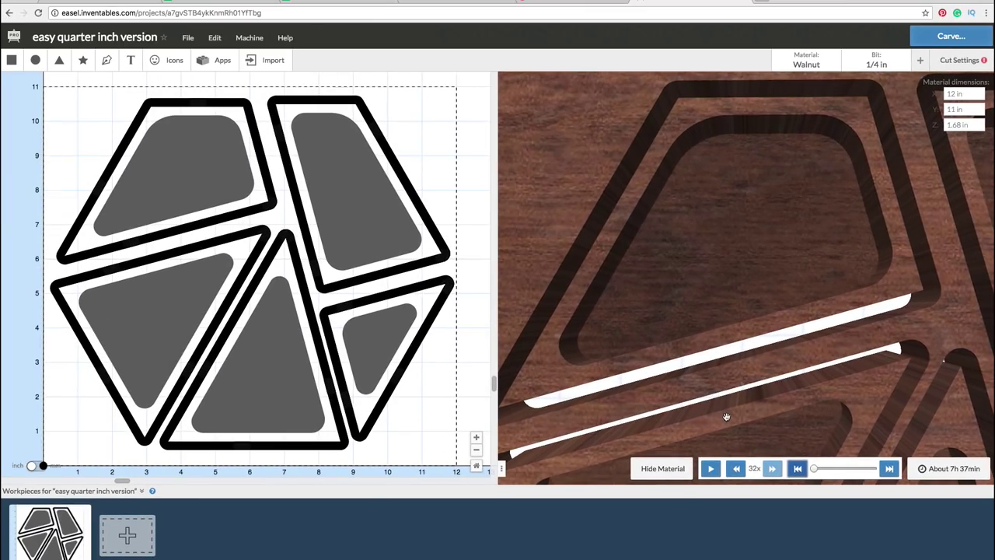
left_click(439, 371)
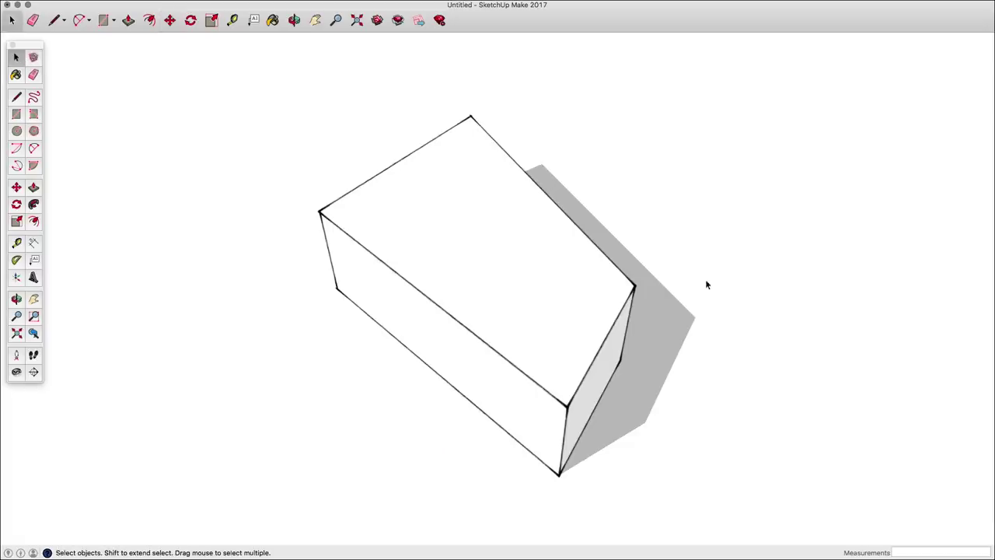
Inset an outline on the block's top face and push it down to hollow the box
middle_click_drag(706, 285, 458, 250)
left_click(458, 251)
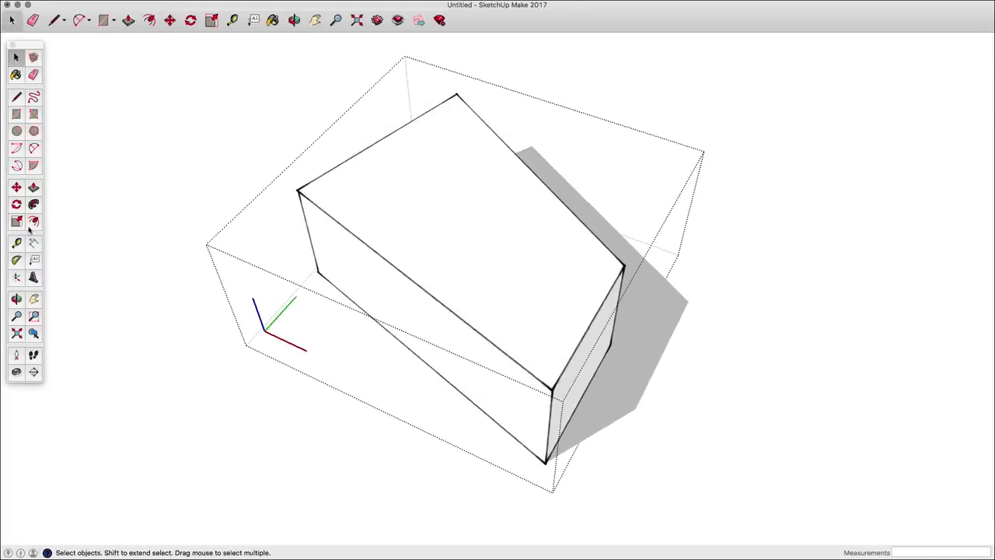
left_click(309, 200)
left_click(348, 212)
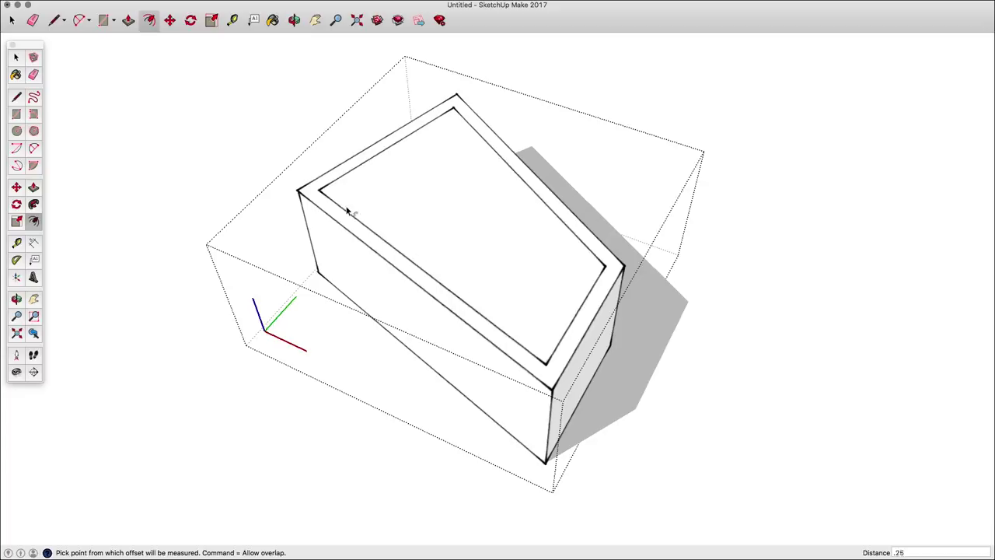
middle_click_drag(722, 294, 477, 222)
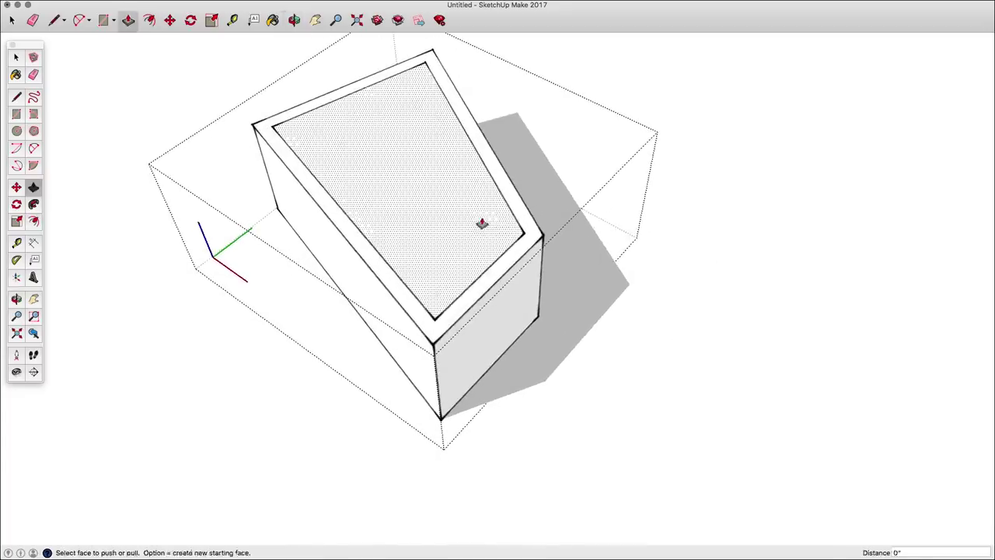
left_click_drag(477, 222, 551, 329)
key("space")
Offset the rim and push the outer strip down 0.25 to form a lid ledge
middle_click_drag(502, 352, 559, 235)
scroll(355, 284, "up", 3)
scroll(272, 308, "down", 3)
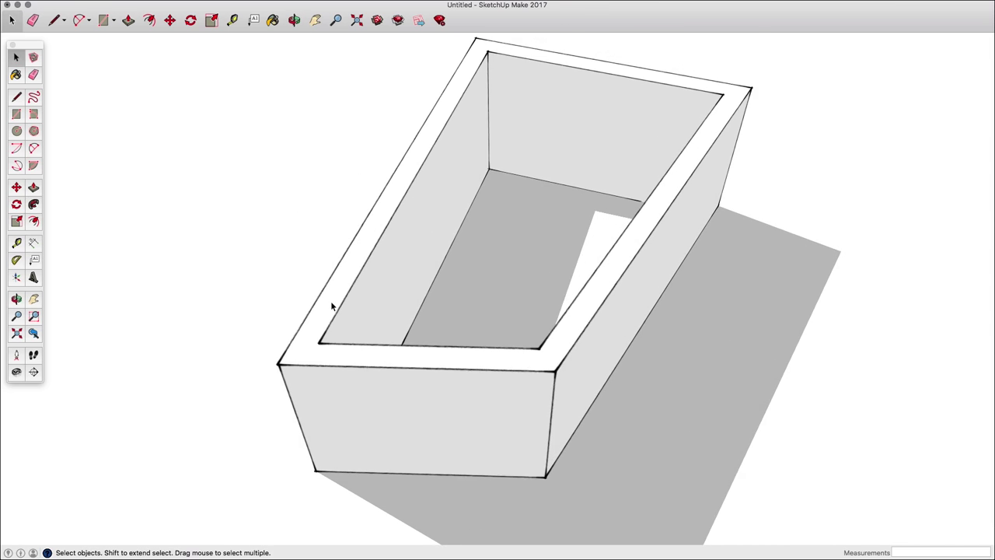
left_click(272, 307)
left_click(34, 222)
scroll(311, 331, "up", 5)
left_click(330, 325)
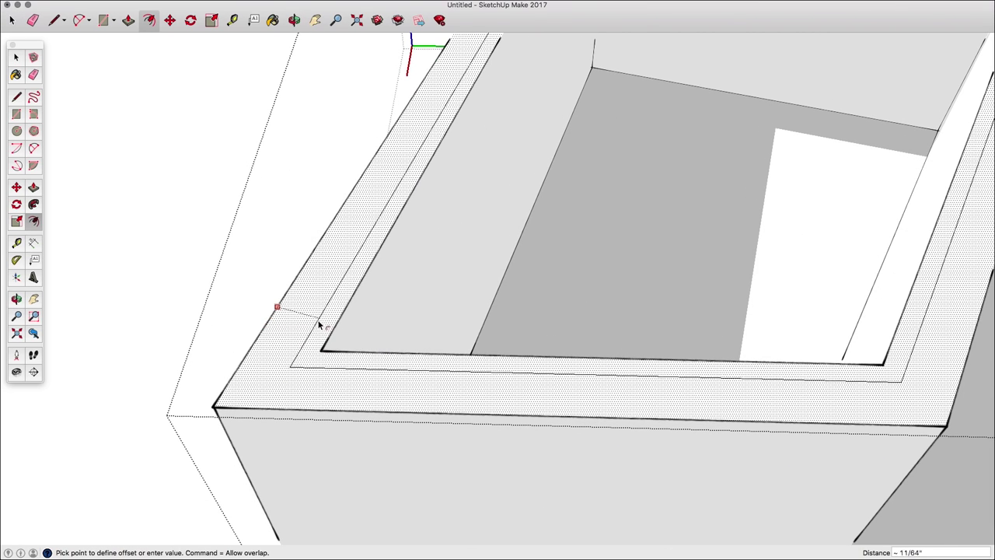
left_click(316, 319)
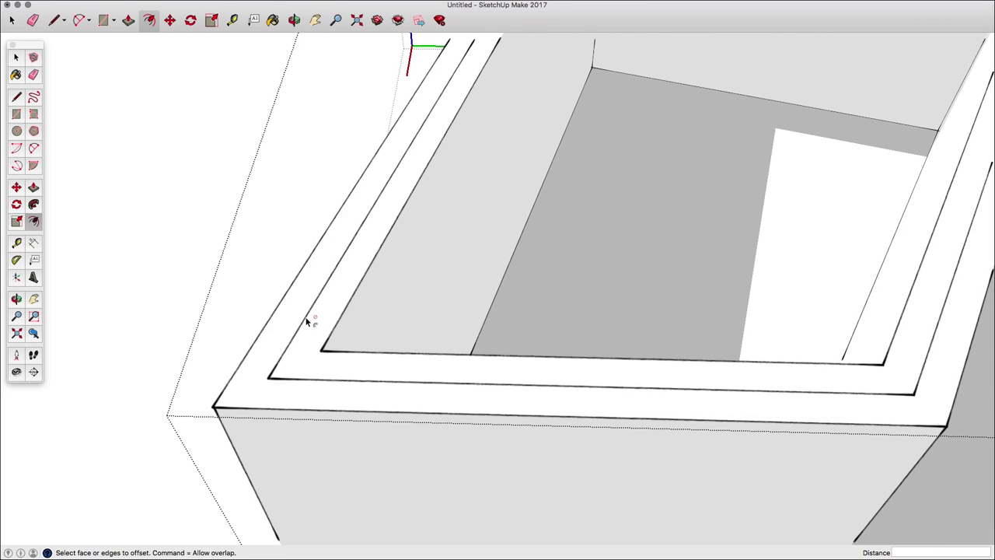
key("p")
left_click_drag(326, 305, 329, 308)
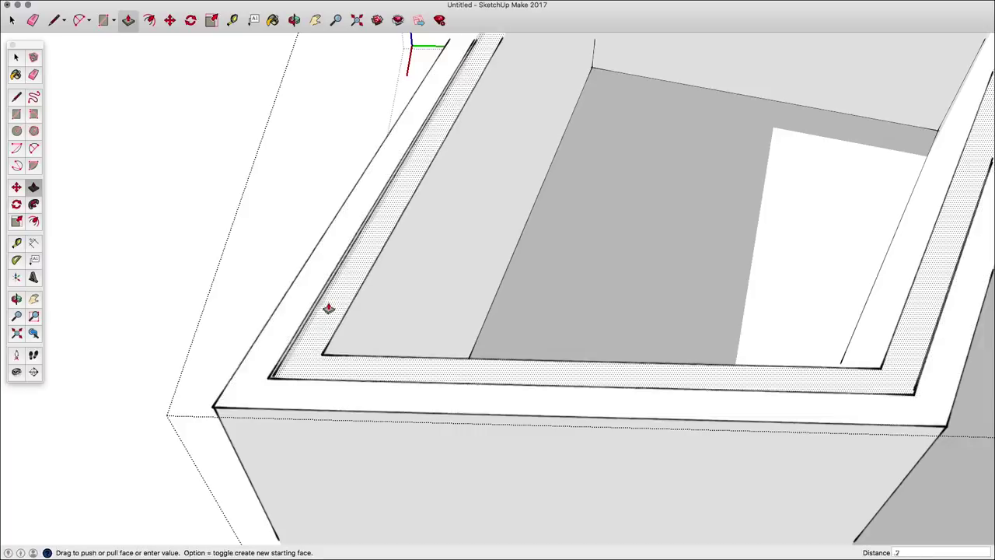
key("Return")
key("space")
Orbit around the whole box and start a line at the rim corner
scroll(207, 232, "down", 5)
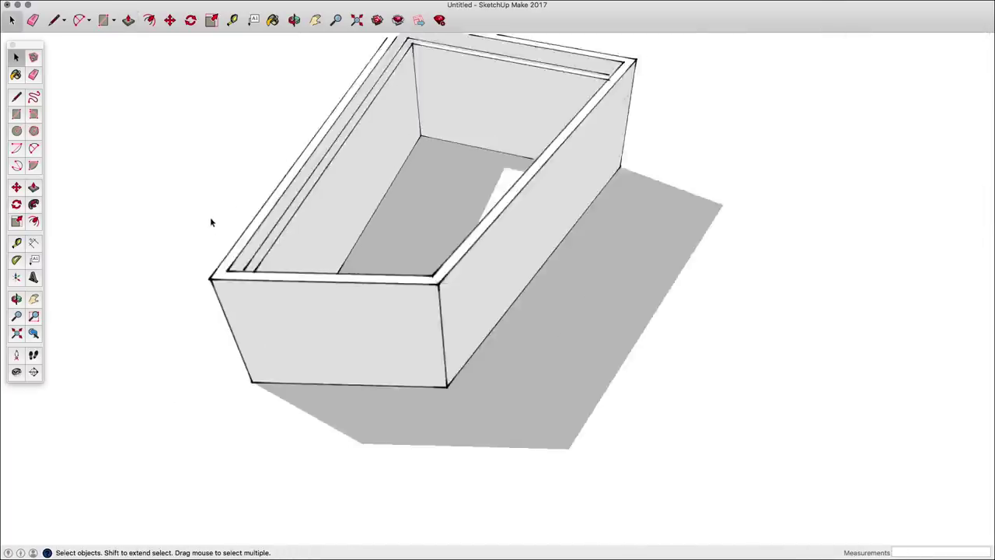
middle_click_drag(211, 220, 435, 234)
left_click(391, 123)
scroll(391, 122, "up", 5)
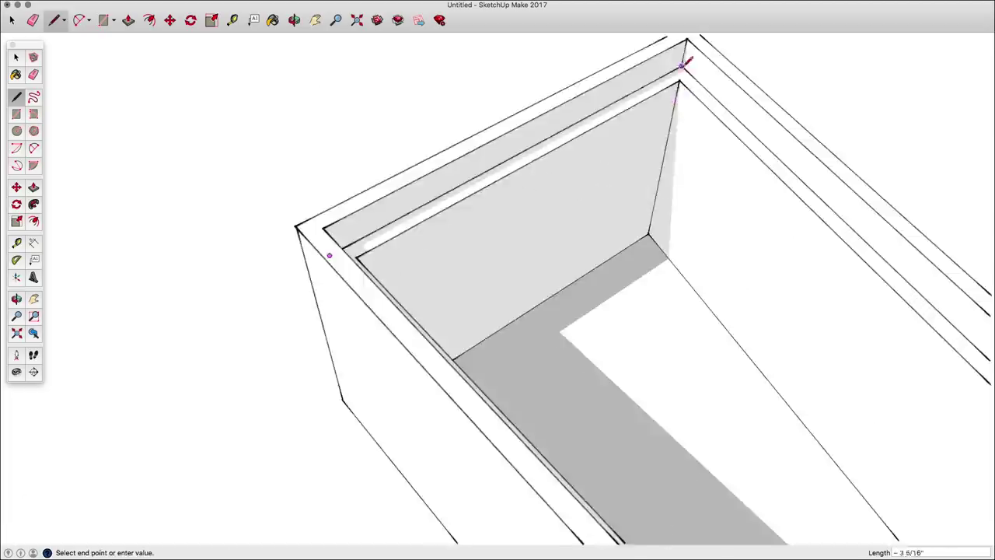
scroll(435, 116, "down", 8)
middle_click_drag(617, 204, 600, 152)
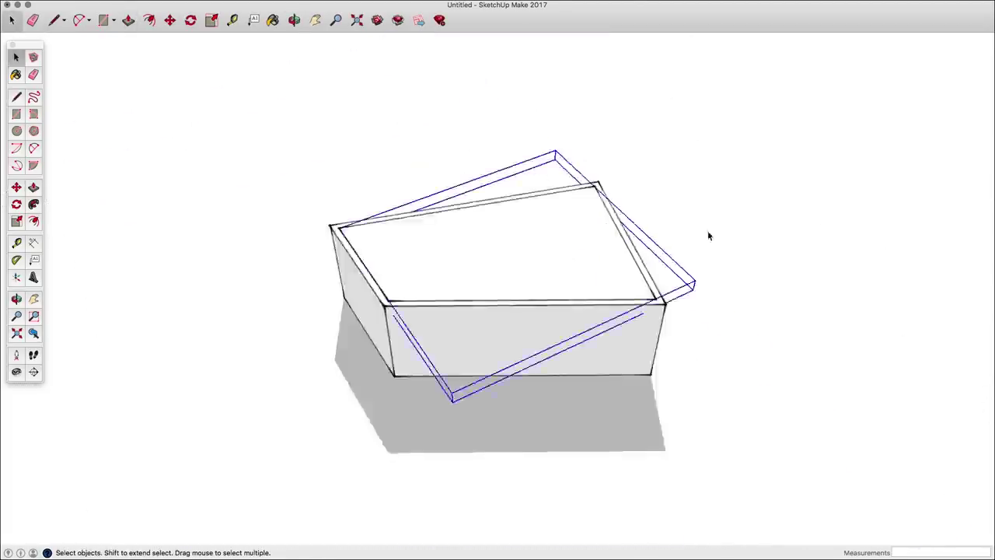
Move the lid above the box, undo the move, and select the whole model
key("m")
left_click(480, 215)
left_click(706, 213)
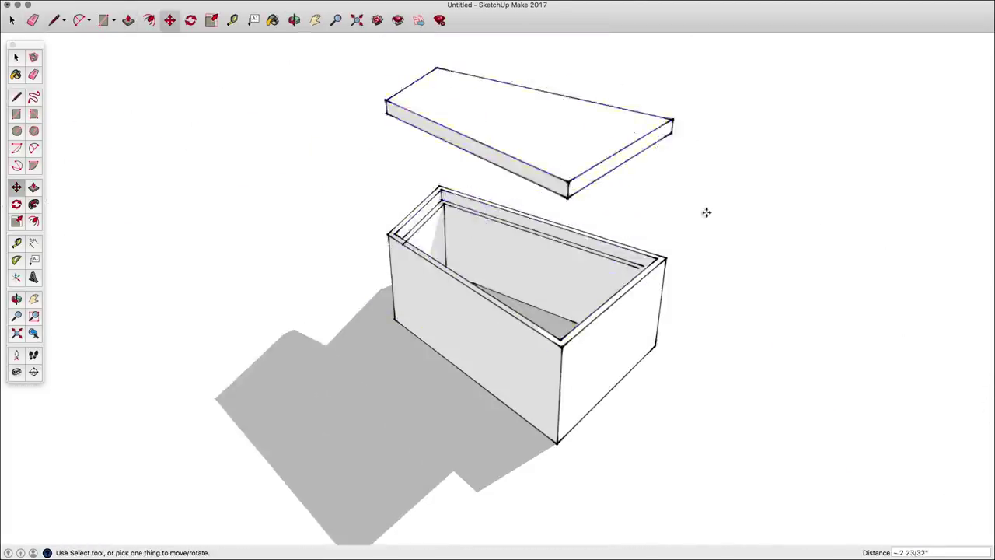
key("ctrl+z")
key("space")
key("ctrl+a")
key("space")
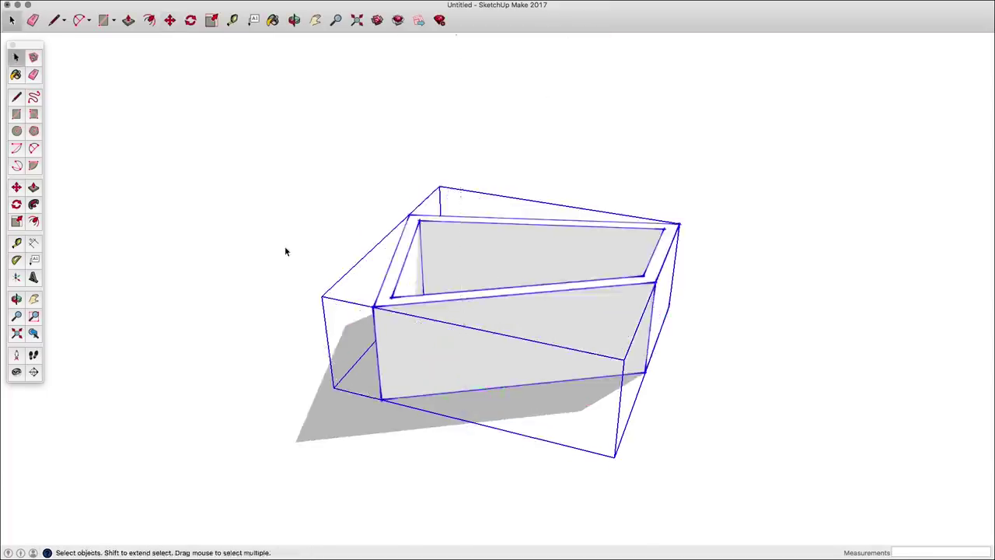
Orbit to look down into the hollowed box and return to Select
left_click(284, 246)
middle_click_drag(284, 246, 451, 395)
key("o")
left_click_drag(451, 395, 311, 342)
left_click(14, 56)
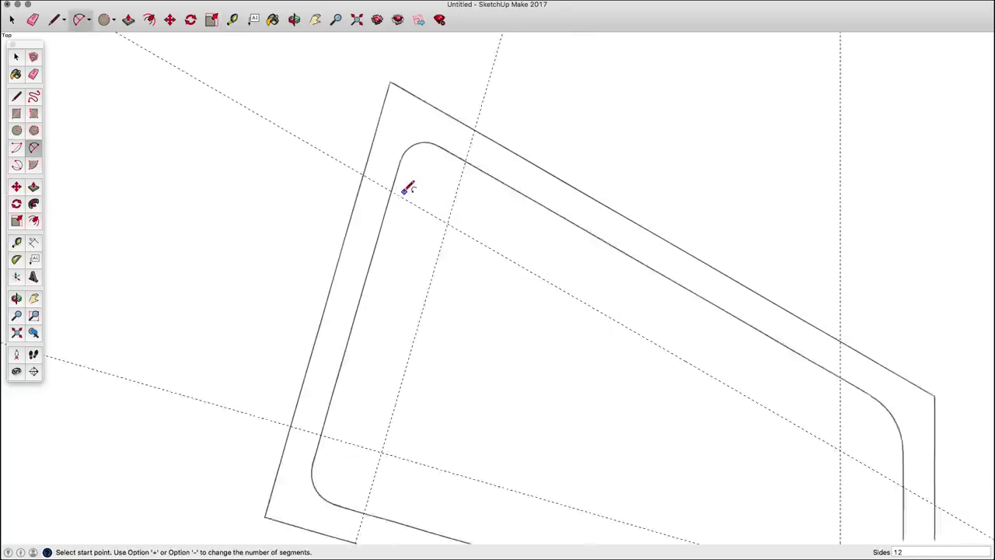
Erase the extra arc segments and guide lines around the rounded inner outline, then return to Select
scroll(516, 137, "up", 3)
scroll(506, 225, "down", 5)
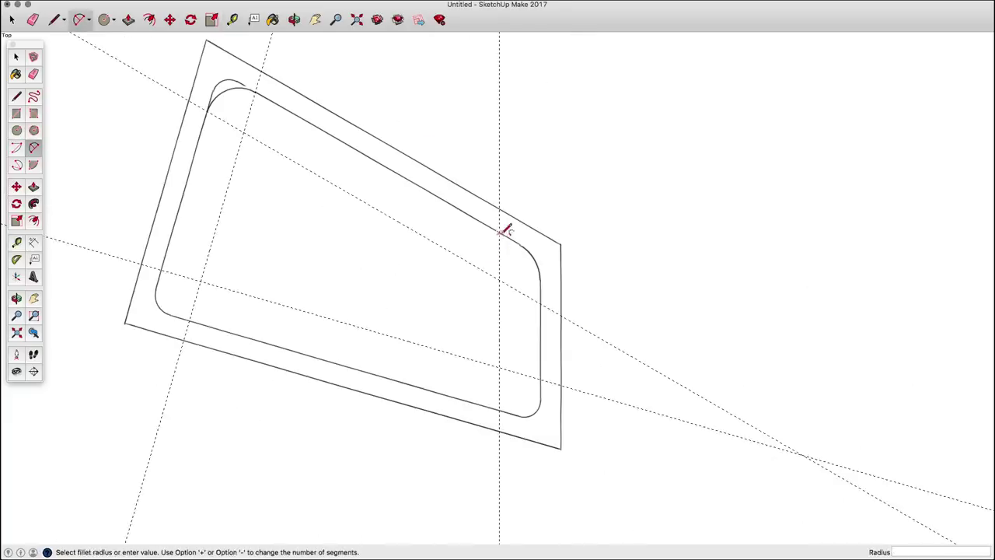
scroll(546, 376, "up", 1)
key("e")
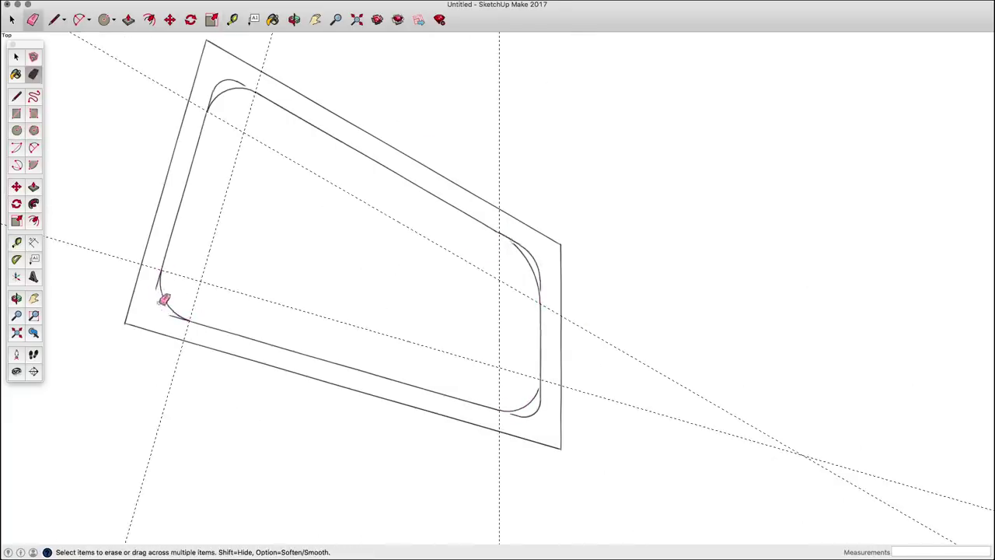
scroll(536, 357, "up", 3)
scroll(275, 160, "down", 3)
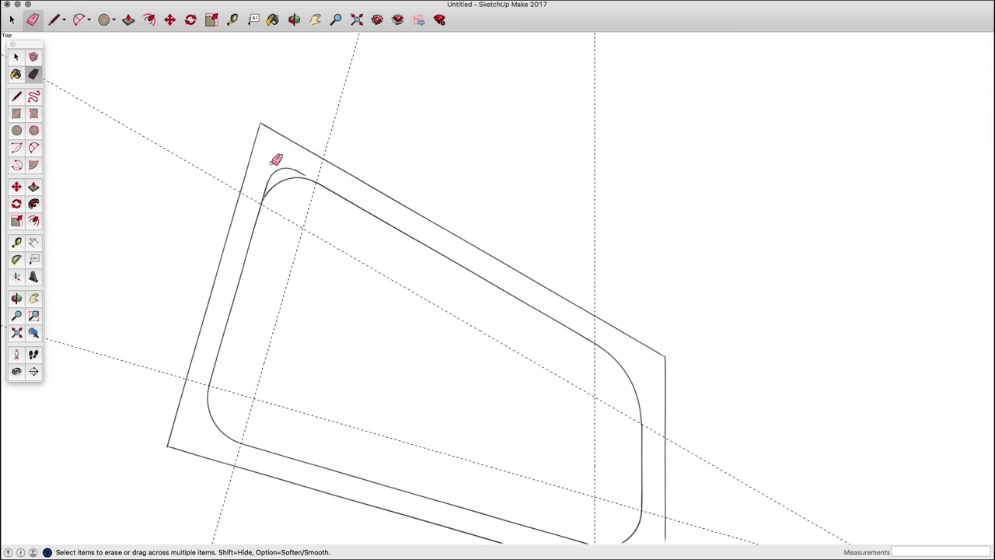
scroll(382, 186, "up", 3)
key("space")
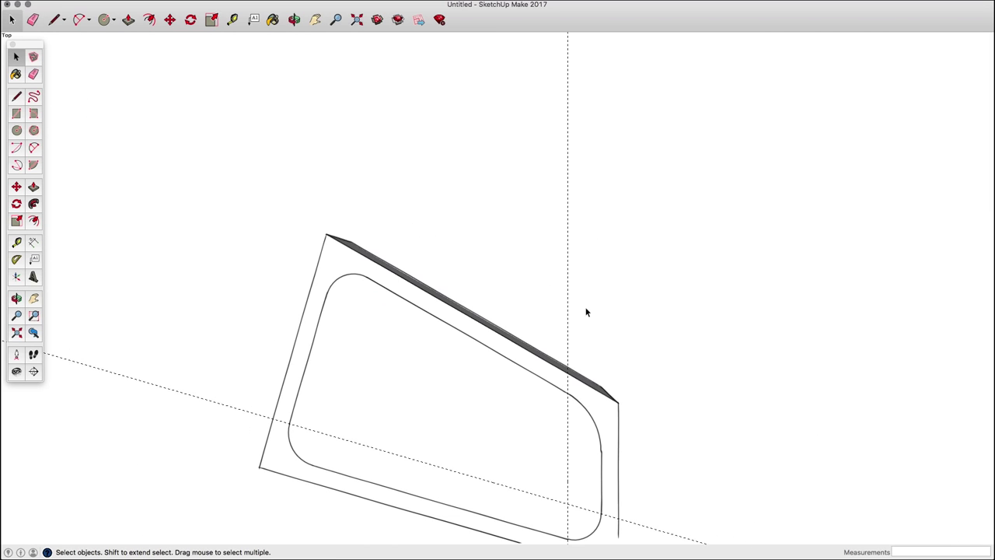
scroll(668, 457, "down", 3)
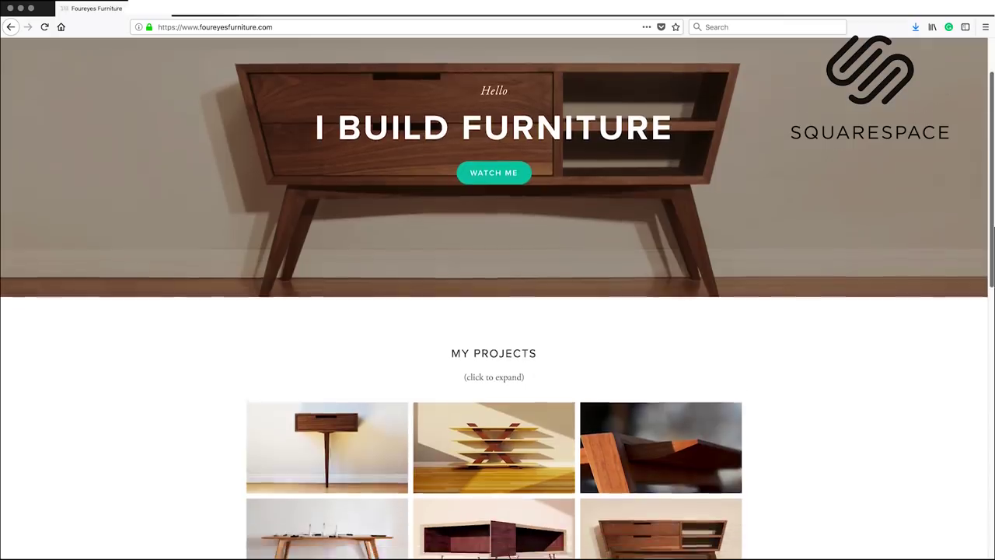
Scroll the Foureyes Furniture home page and browse the Shop page
scroll(497, 299, "down", 10)
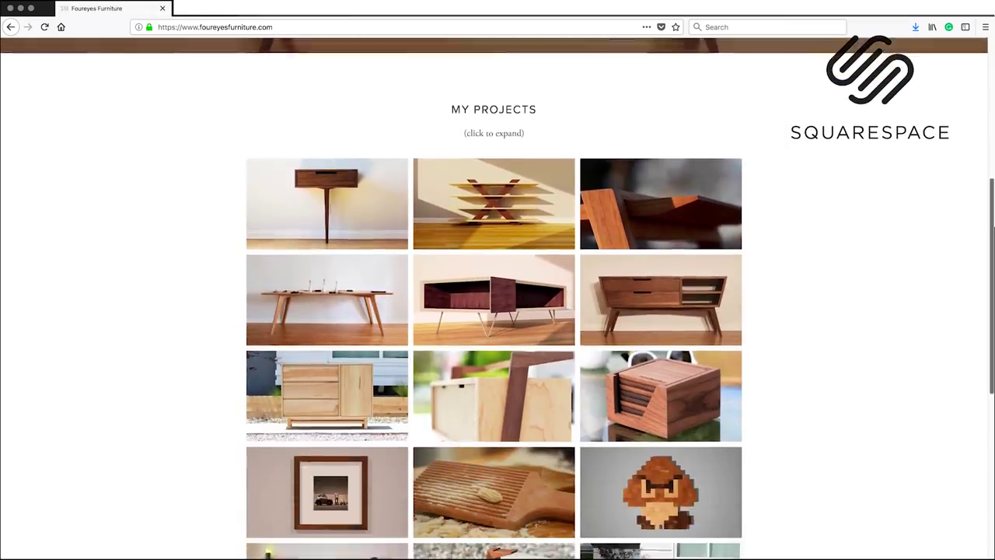
scroll(497, 299, "down", 4)
scroll(498, 298, "up", 20)
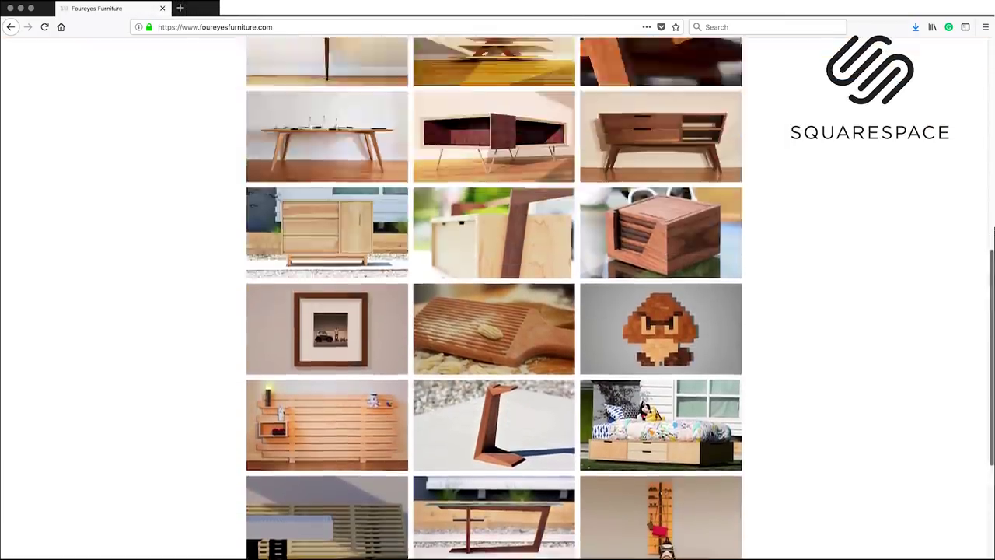
left_click(715, 59)
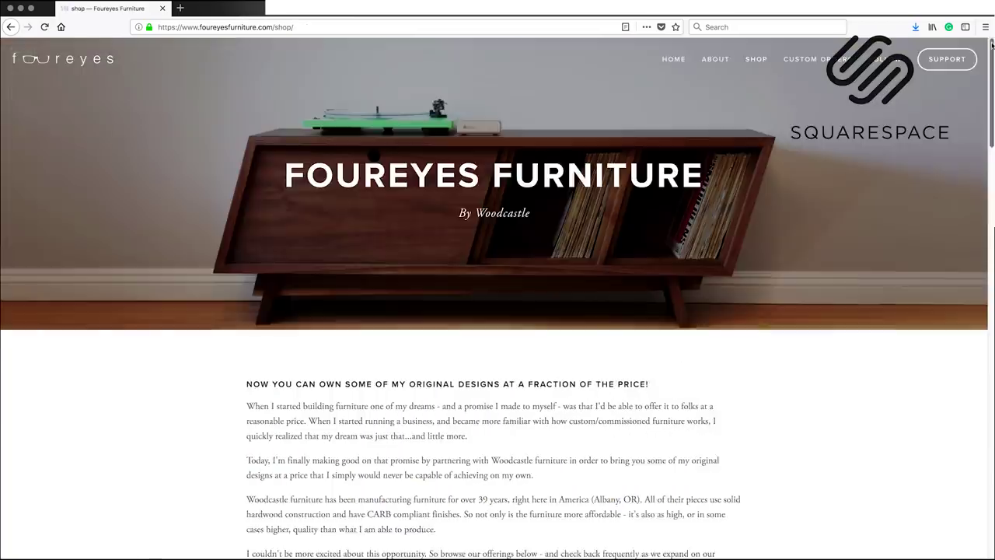
scroll(991, 226, "down", 12)
scroll(498, 299, "down", 8)
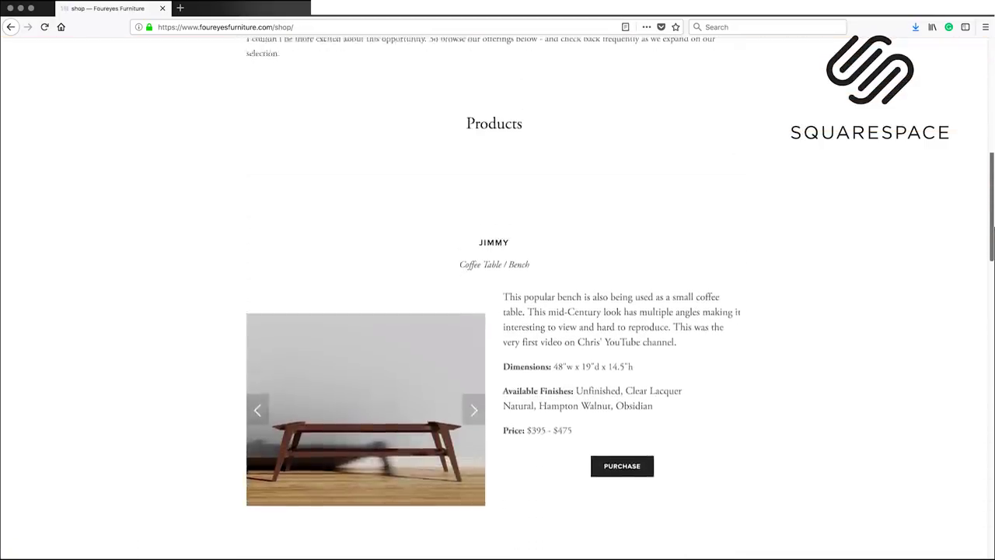
Browse the Custom Orders page, then the Support page
scroll(497, 299, "down", 9)
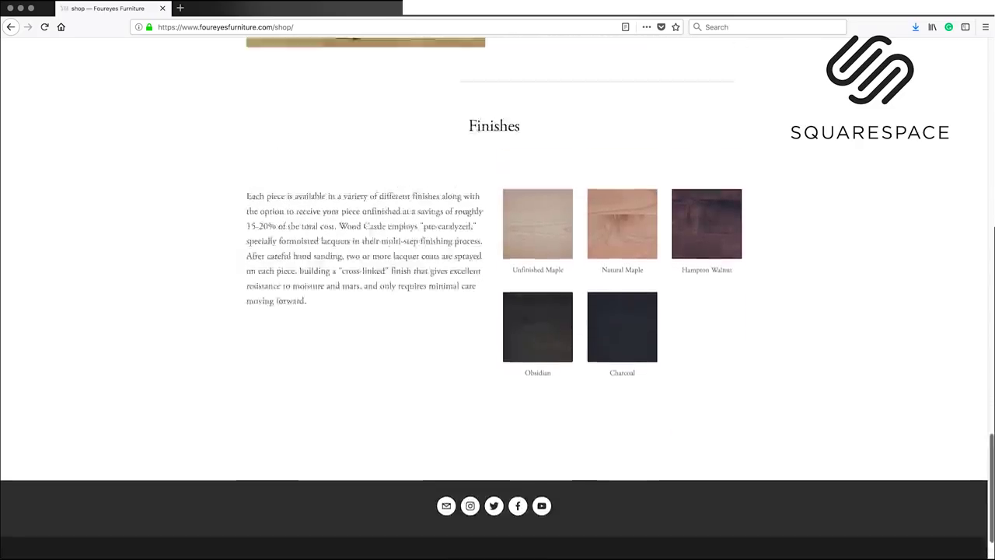
scroll(498, 298, "up", 20)
left_click(755, 60)
Return home, open the One Legged Cabinet project and play its video
scroll(497, 299, "down", 3)
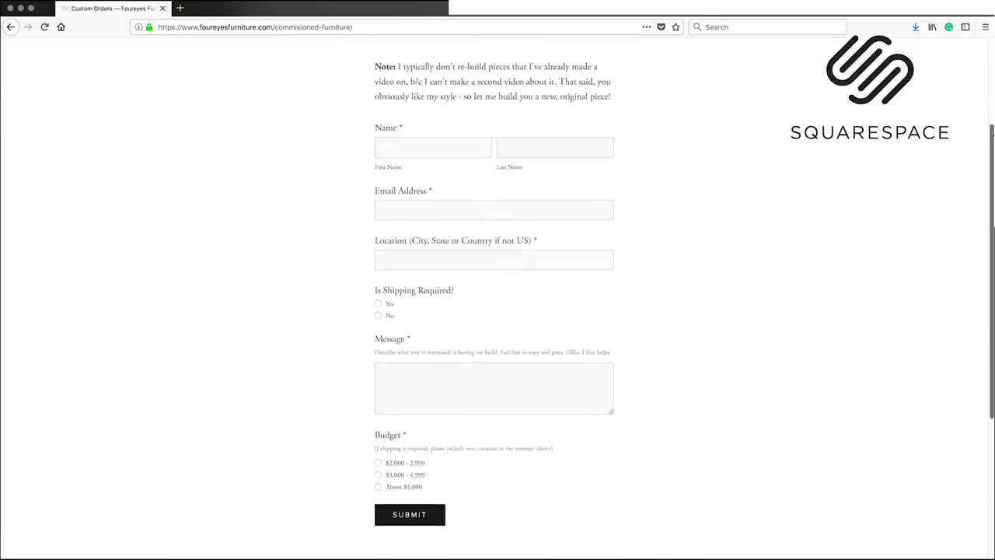
scroll(498, 299, "up", 4)
left_click(948, 60)
left_click(681, 61)
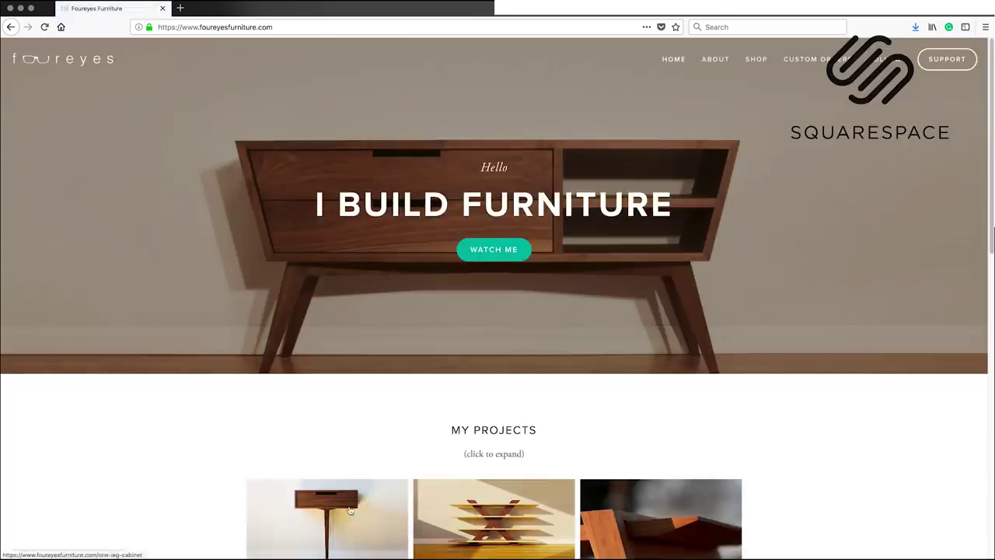
left_click(327, 517)
left_click(493, 317)
scroll(887, 212, "down", 2)
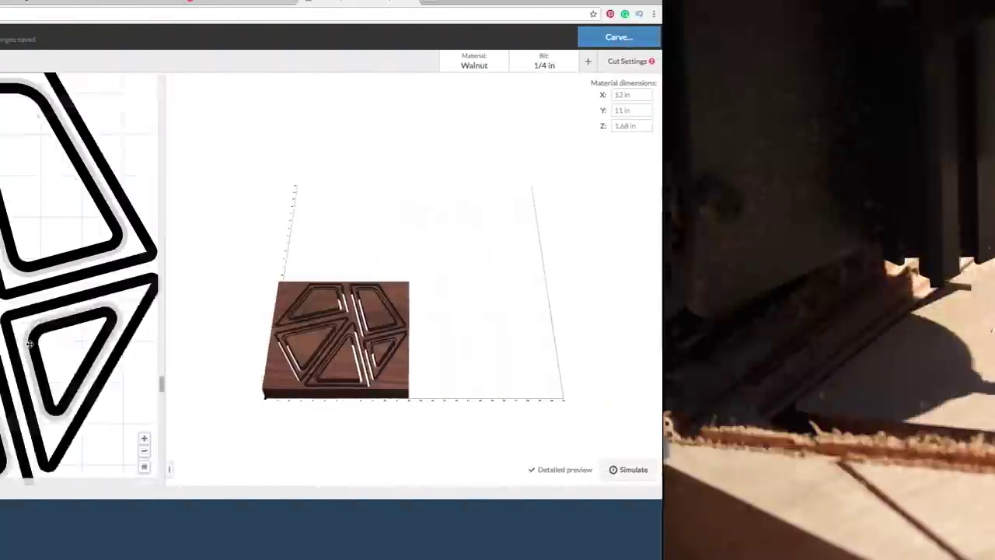
Undo the last outline change and set the stock to 0.25 in Cherry Plywood
key("ctrl+z")
key("ctrl+z")
key("ctrl+z")
key("ctrl+z")
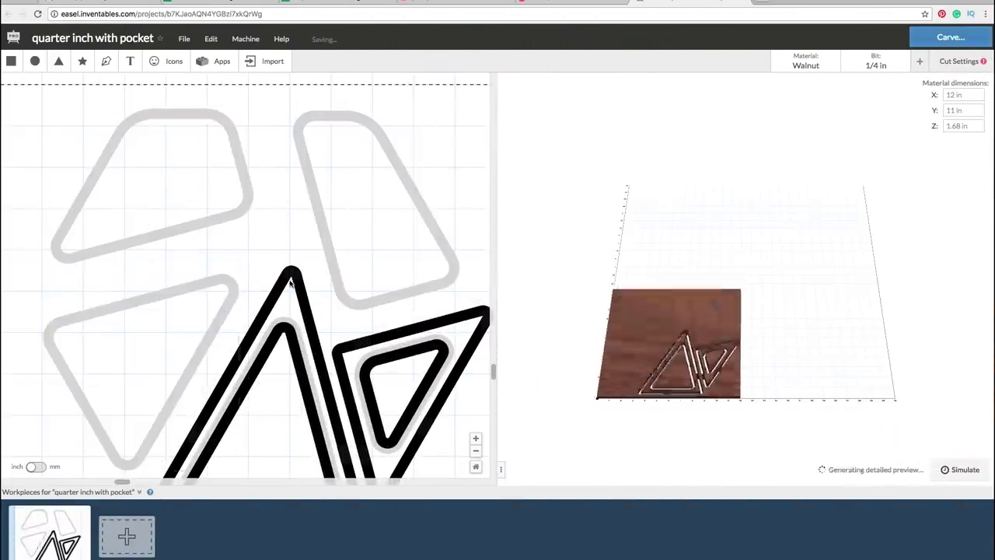
left_click(809, 64)
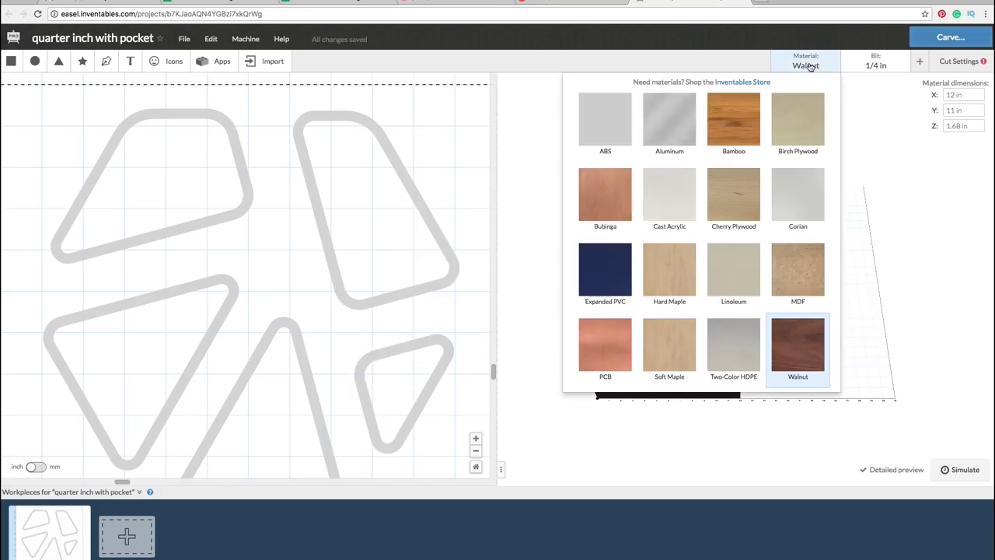
left_click(733, 196)
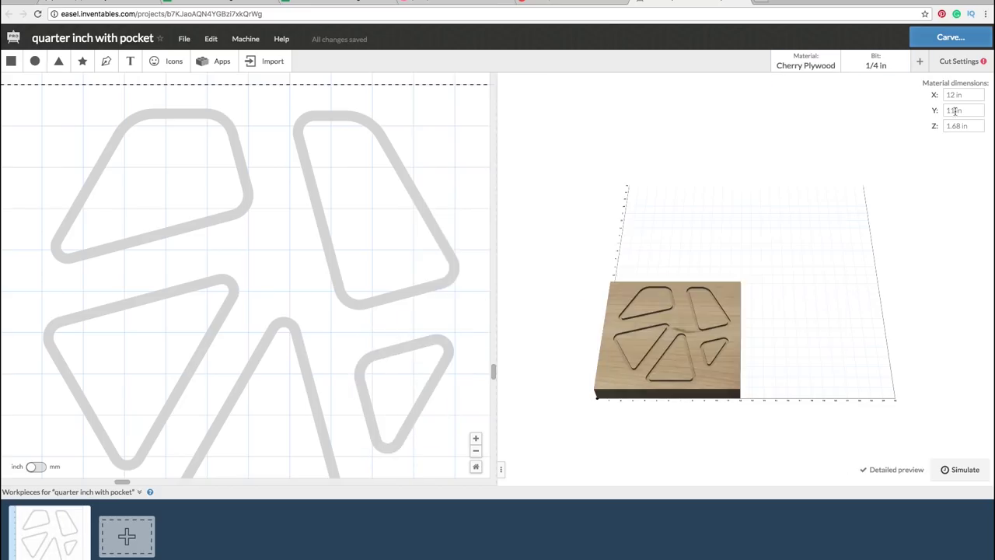
type("0.25")
key("Return")
left_click(458, 180)
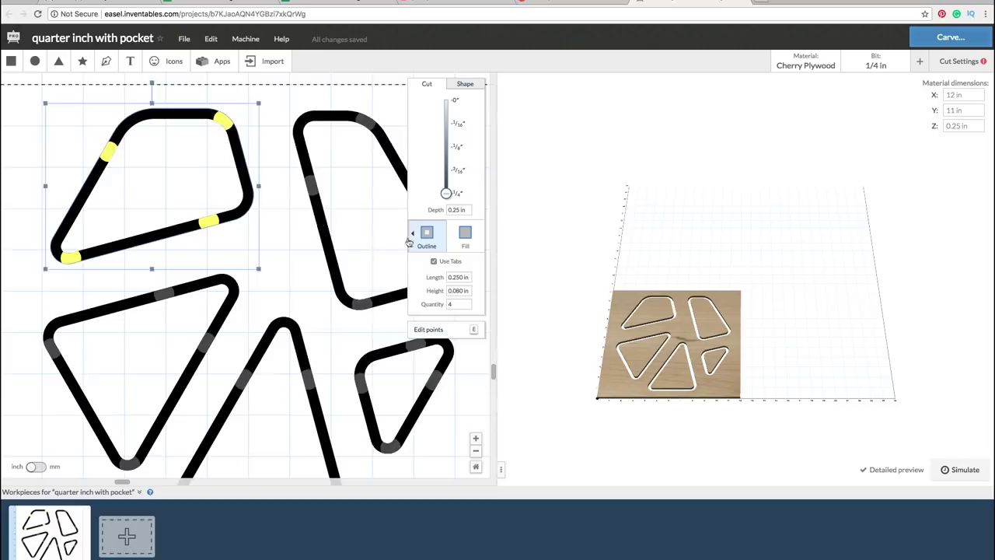
Cut the pieces as outlines, view the preview from above, and simulate the carve
left_click(413, 237)
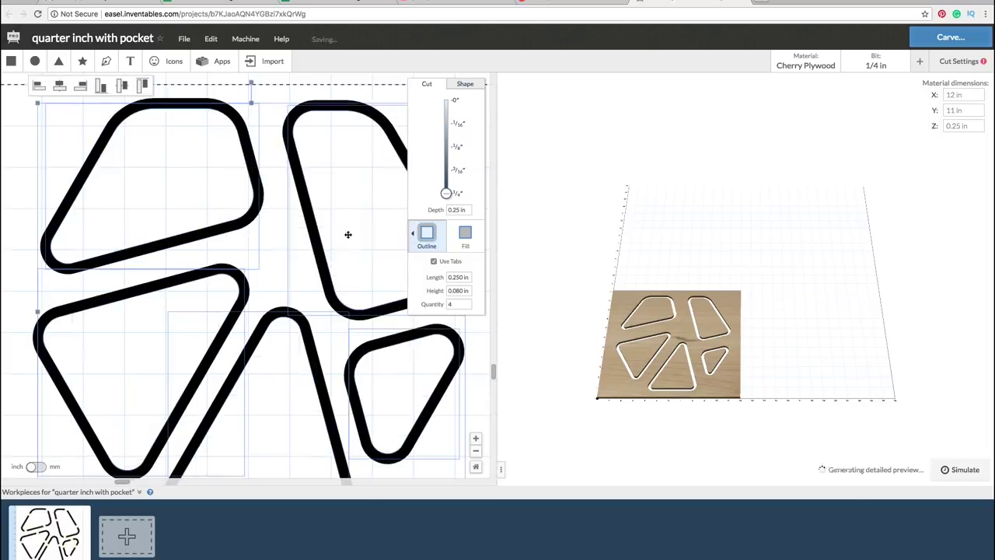
left_click(696, 395)
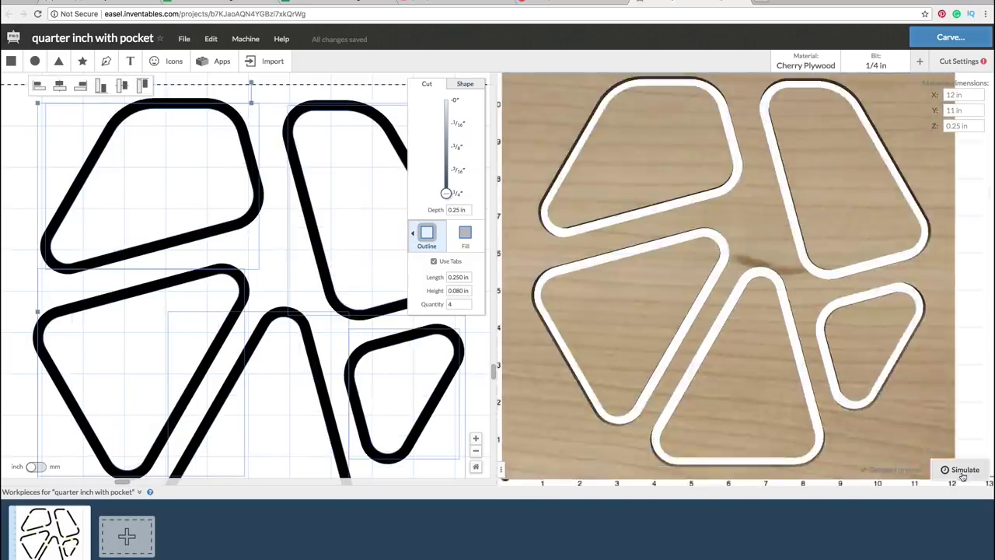
left_click(962, 471)
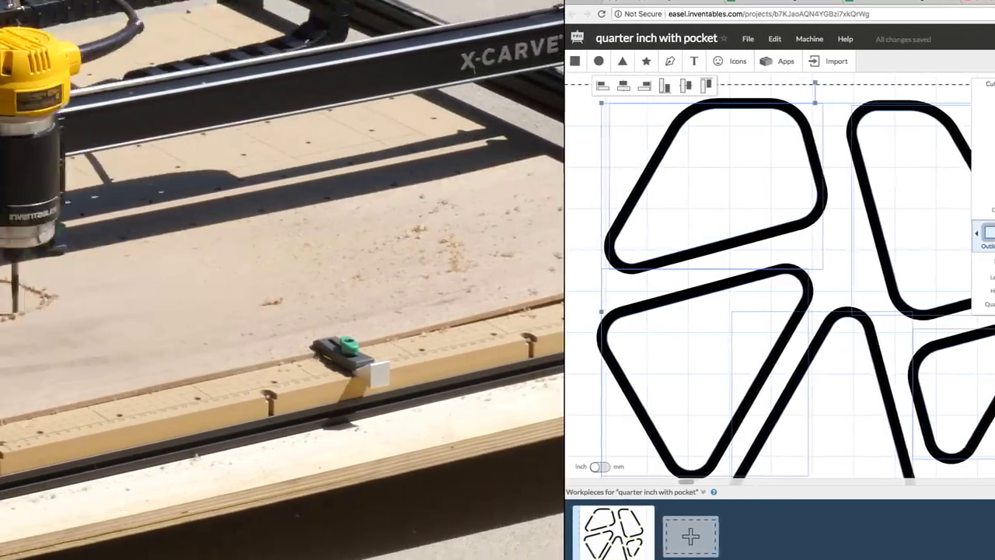